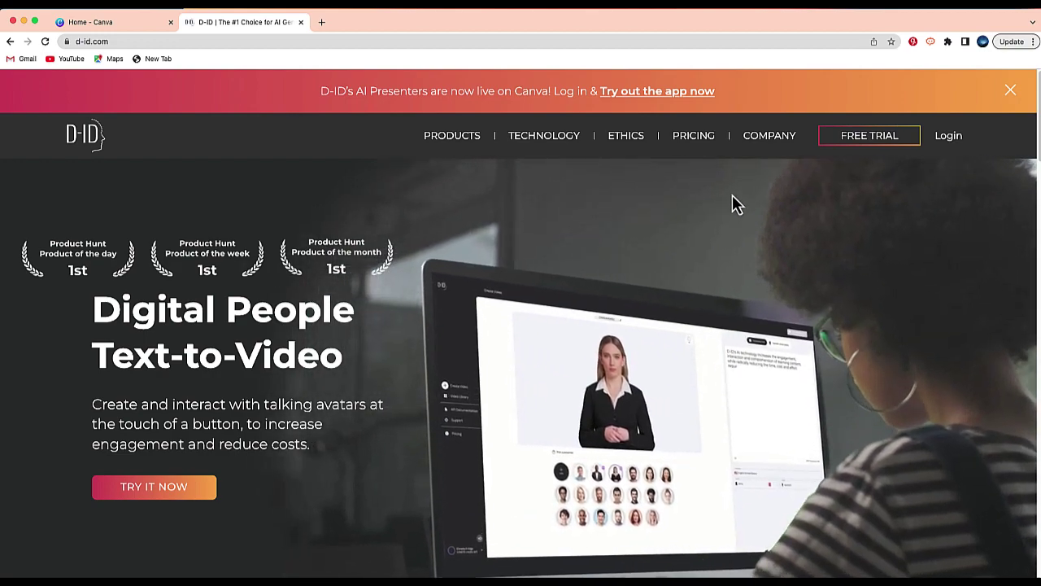
# Step: Look over D-ID's pricing plans, then go back to the Canva home page
pyautogui.click(712, 155)
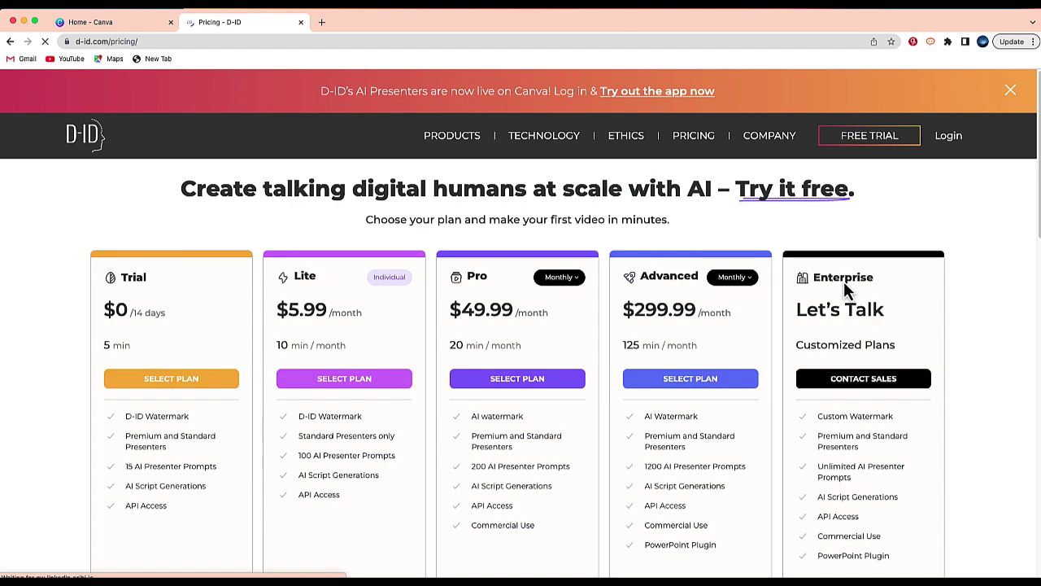
pyautogui.hotkey('ctrl', 'shift', 'Tab')
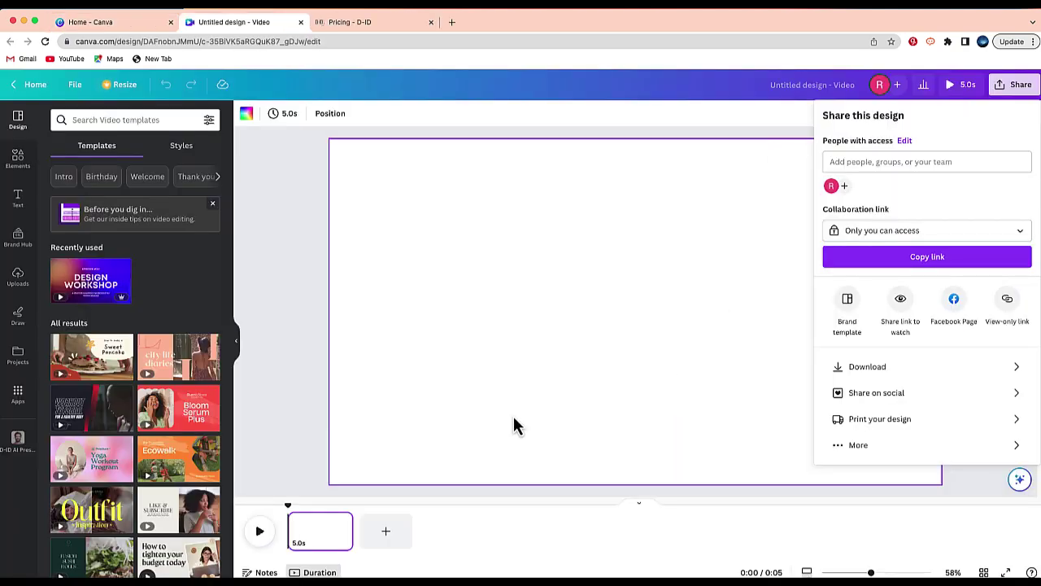
# Step: Apply the Design Workshop template and launch the D-ID AI Presenters app found by searching 'd-id'
pyautogui.click(96, 289)
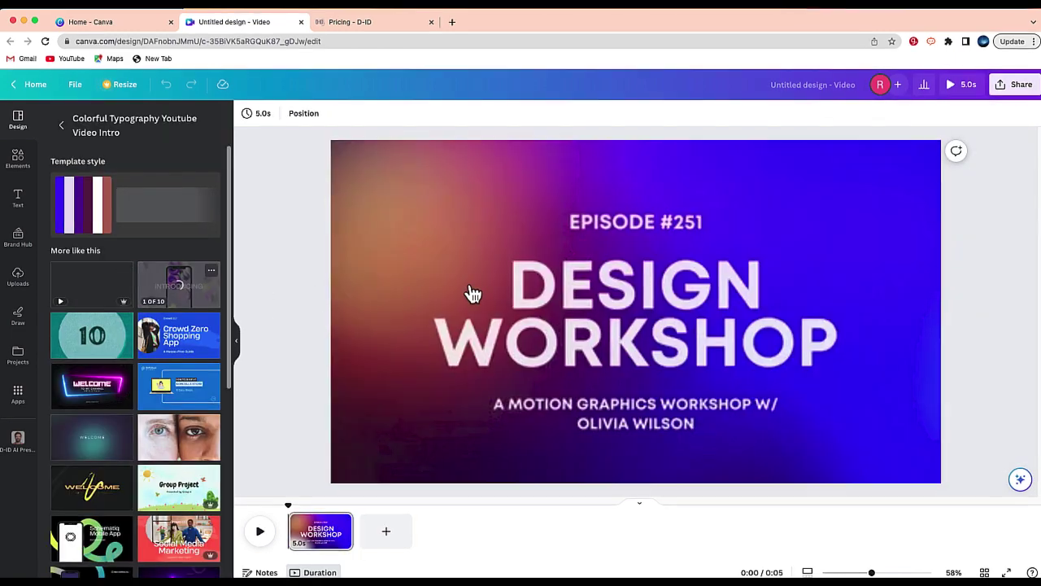
pyautogui.click(483, 309)
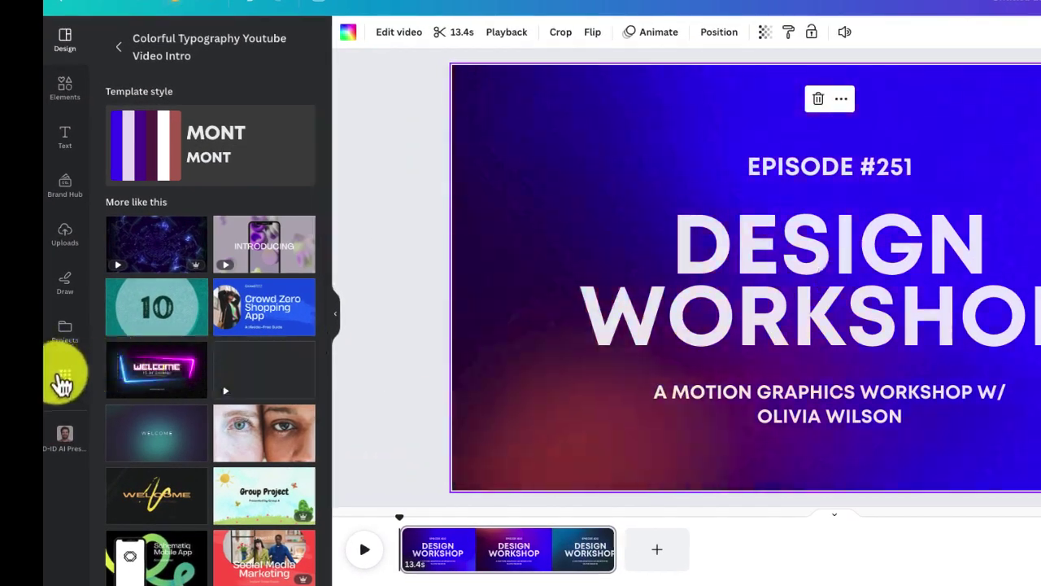
pyautogui.click(63, 379)
pyautogui.click(142, 40)
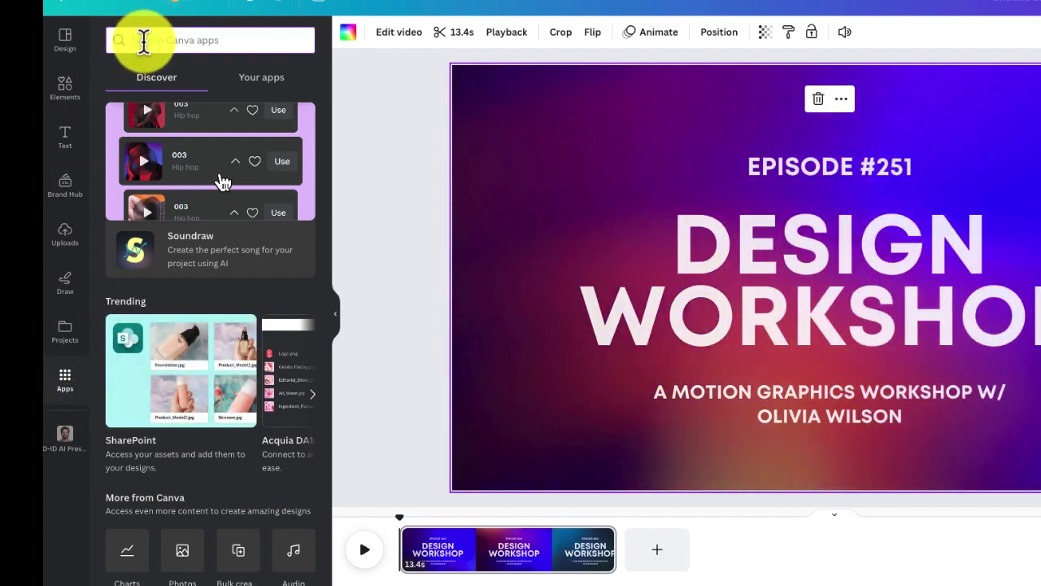
pyautogui.write('d-id')
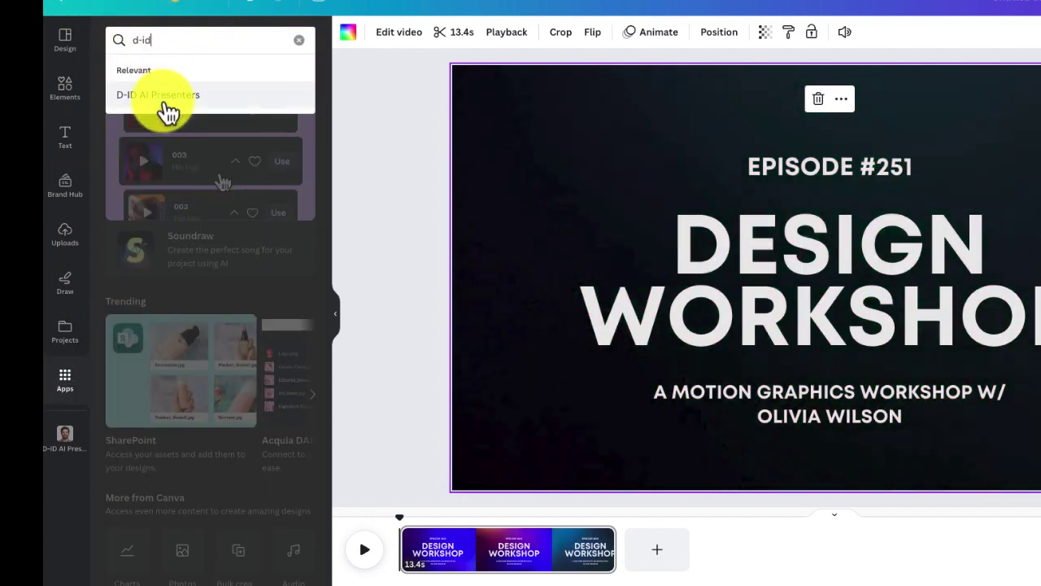
pyautogui.click(160, 102)
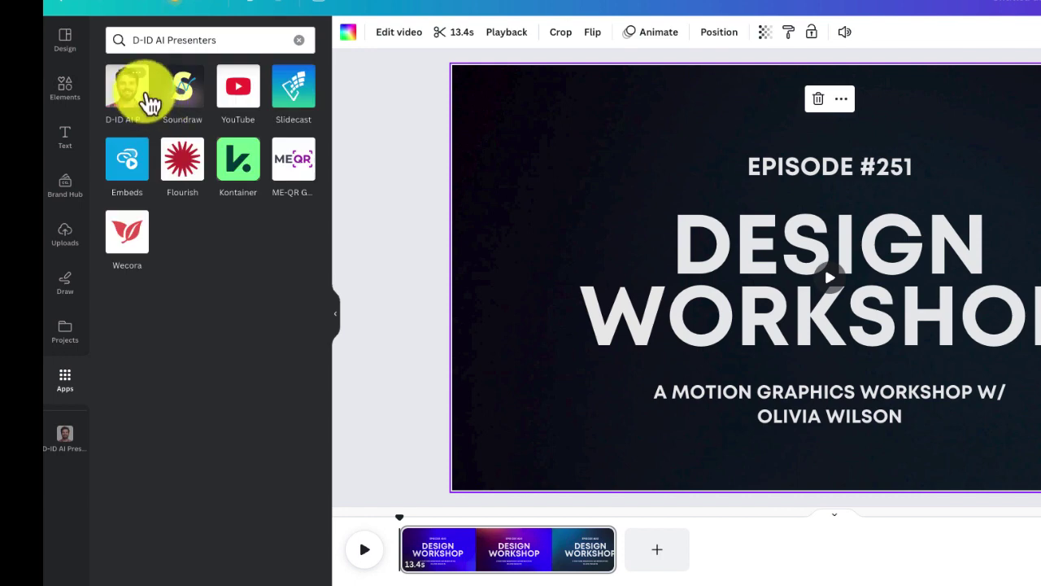
pyautogui.click(135, 91)
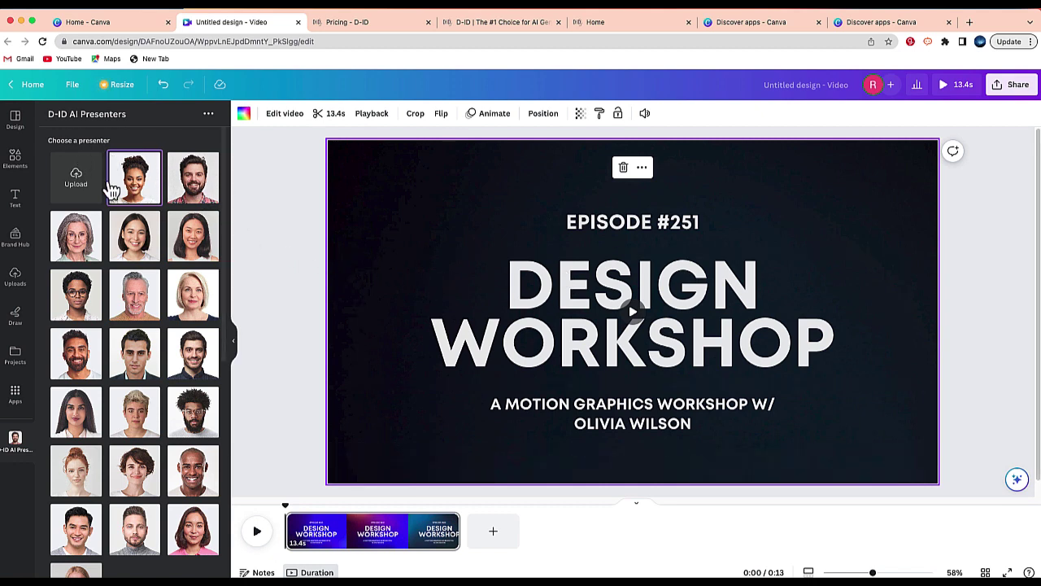
# Step: Paste the 123-character 'Hi everyone! … Peace!' greeting into the presenter's 'What should they say?' box
pyautogui.scroll(-2, 153, 323)
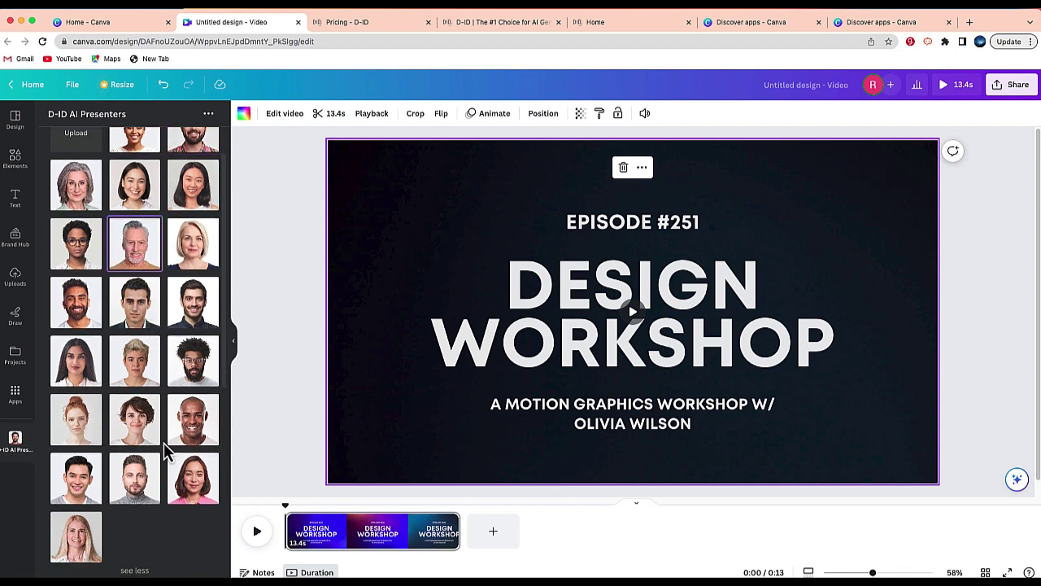
pyautogui.scroll(-5, 162, 451)
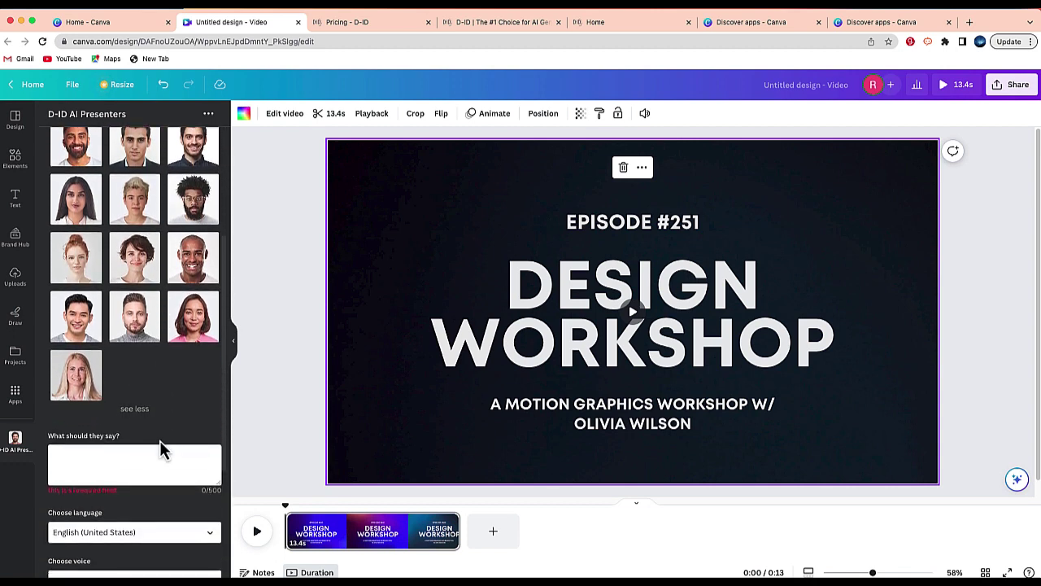
pyautogui.scroll(-1, 163, 451)
pyautogui.rightClick(85, 445)
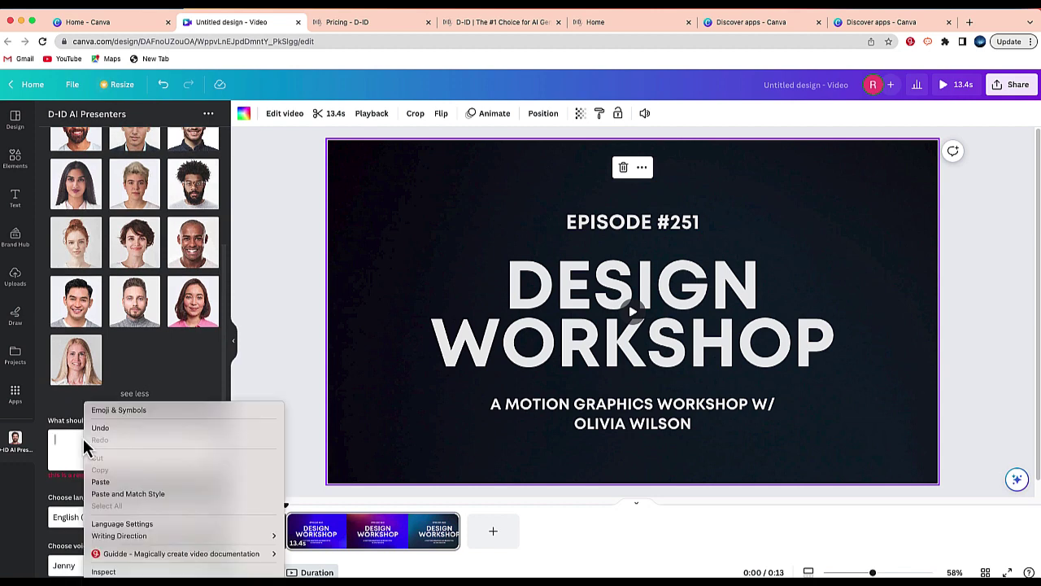
pyautogui.click(100, 481)
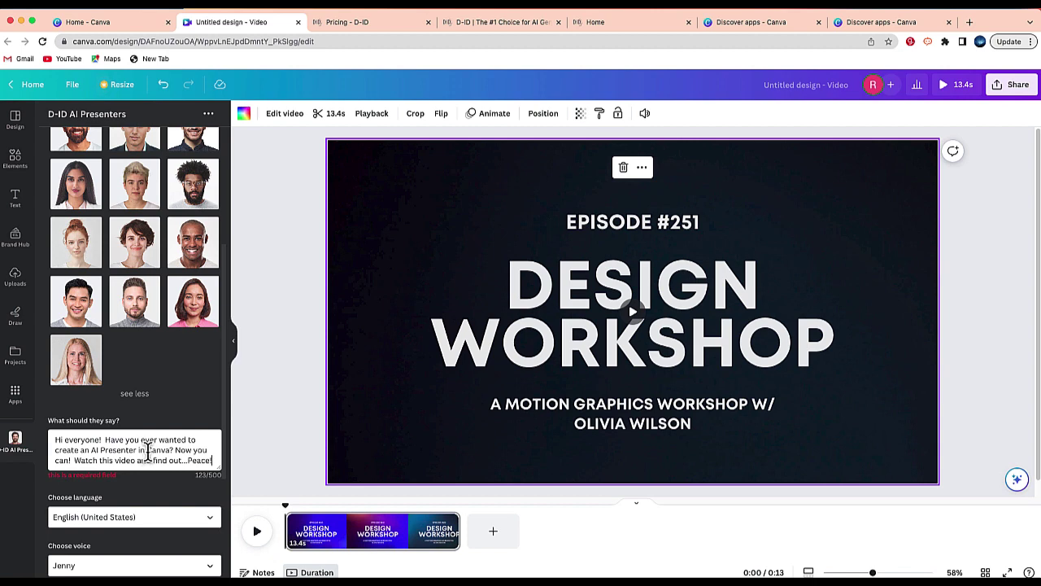
pyautogui.scroll(-3, 155, 463)
pyautogui.click(163, 429)
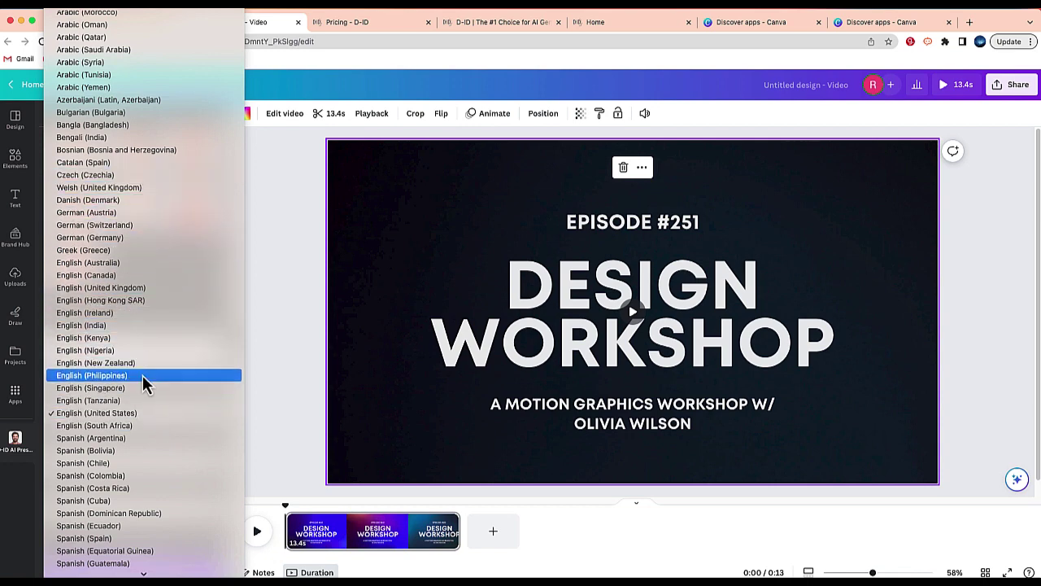
# Step: Keep English (United States), choose the newscast speaking style, and preview the speech
pyautogui.click(145, 414)
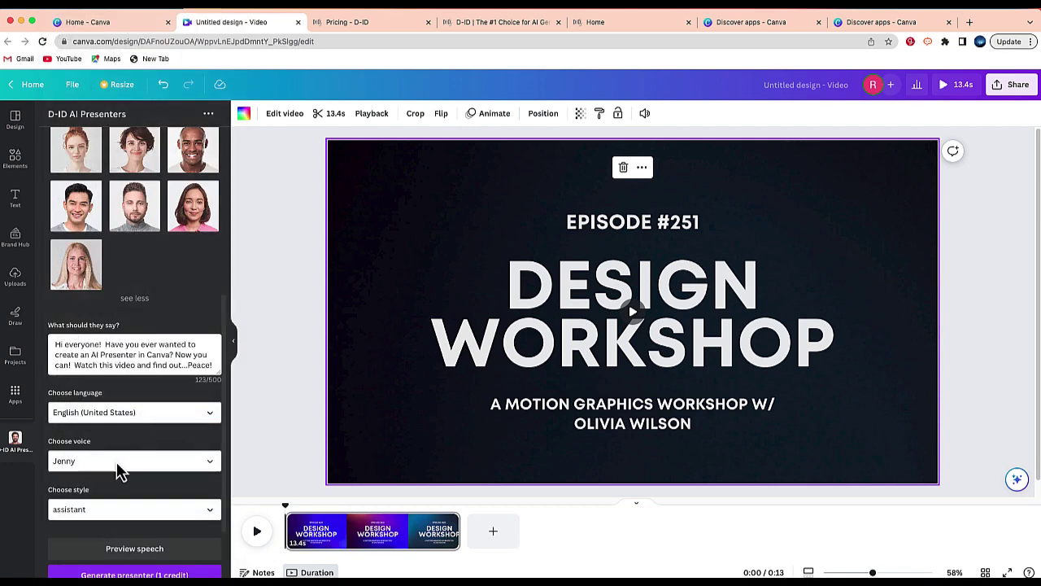
pyautogui.scroll(-1, 131, 505)
pyautogui.click(134, 492)
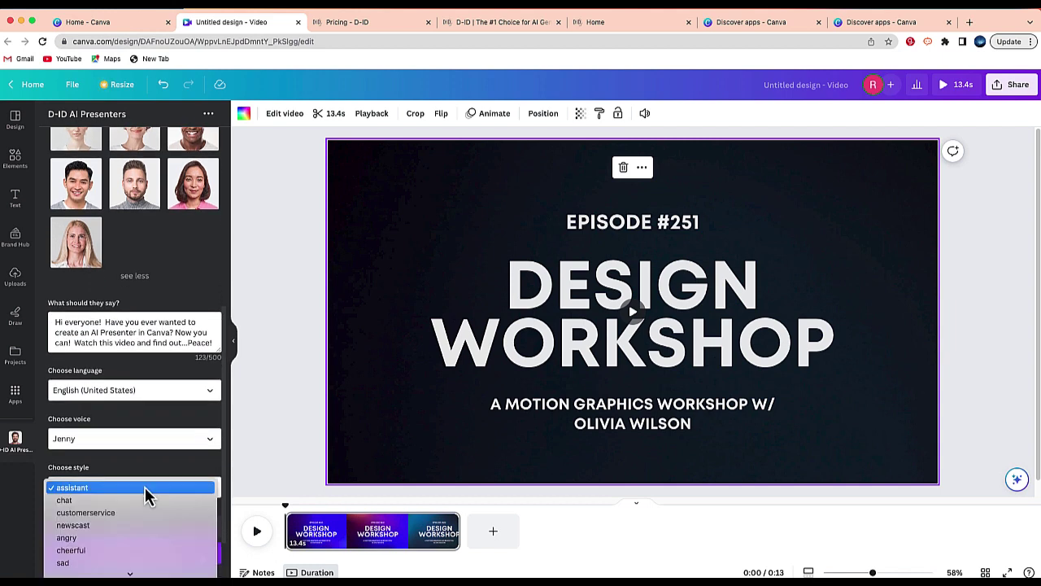
pyautogui.scroll(-5, 120, 517)
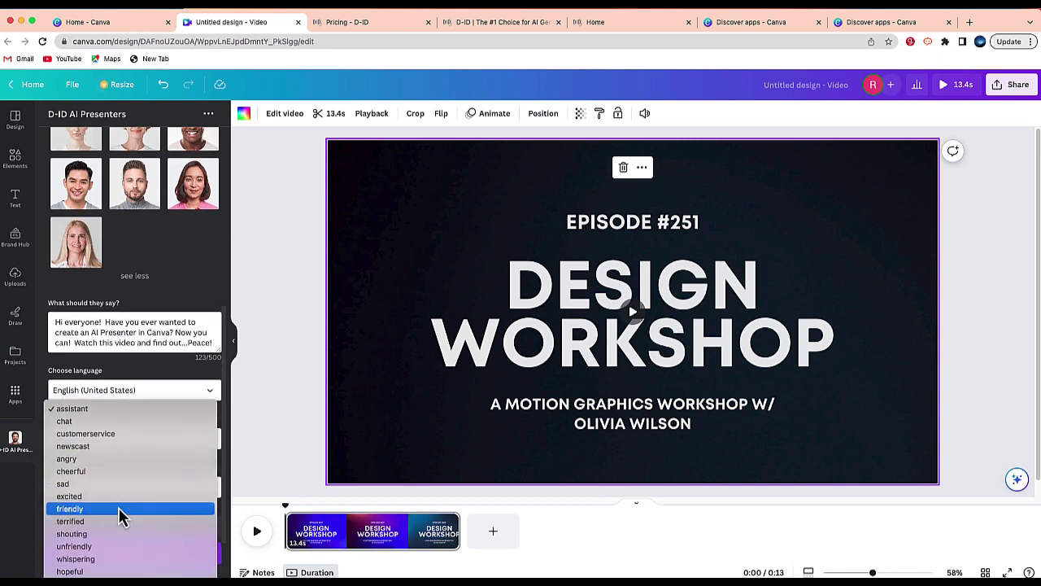
pyautogui.click(86, 446)
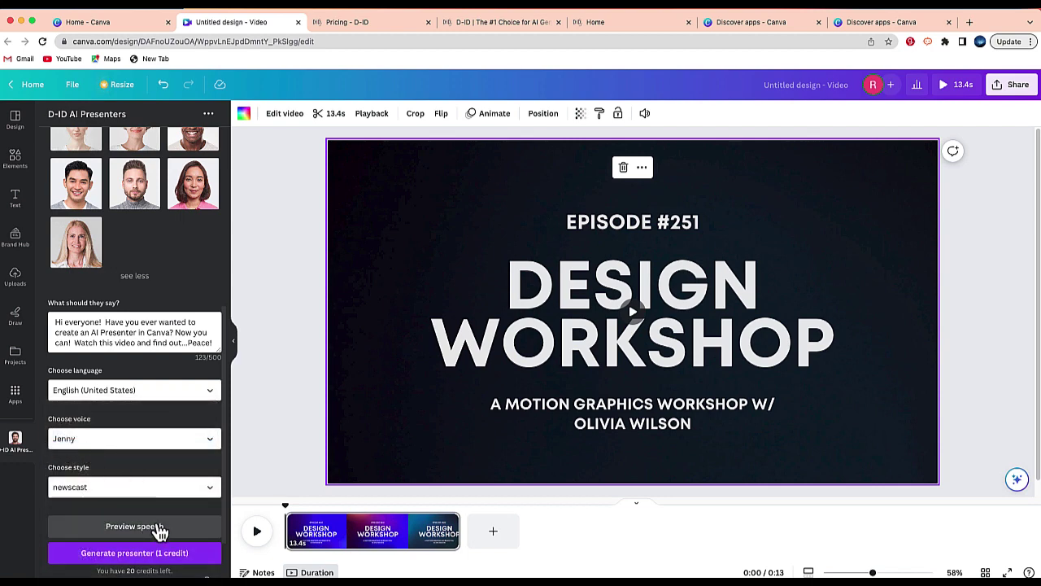
pyautogui.click(160, 528)
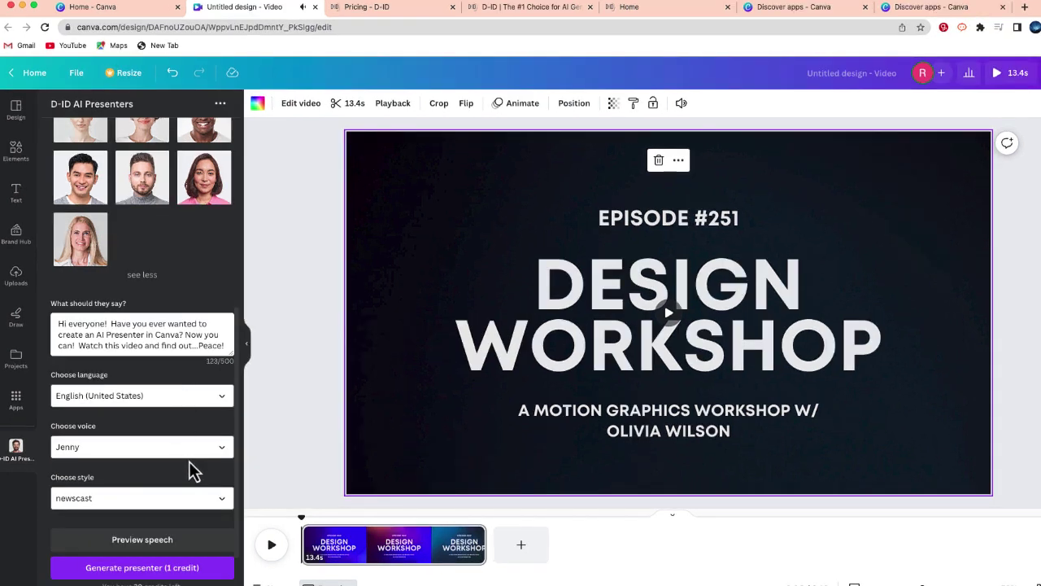
# Step: Preview the Brandon voice, then settle on the Christopher voice and preview it
pyautogui.click(176, 445)
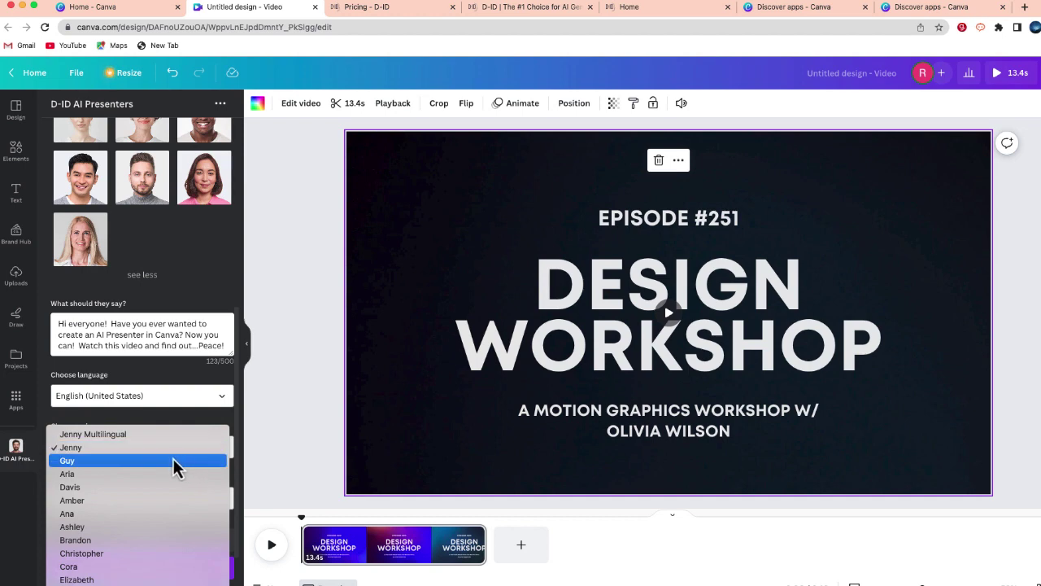
pyautogui.click(149, 541)
pyautogui.click(146, 491)
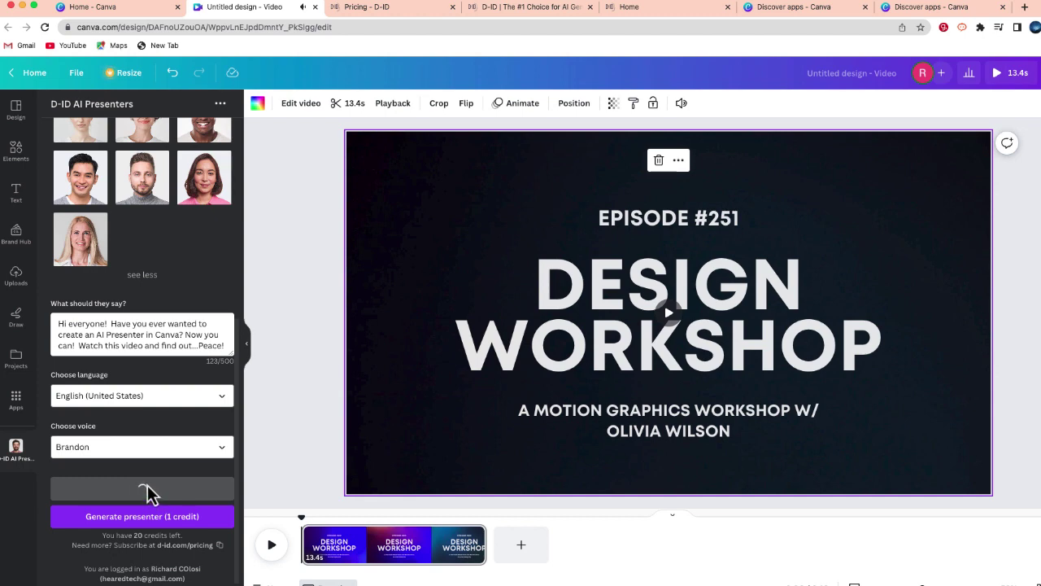
pyautogui.click(154, 449)
pyautogui.click(130, 459)
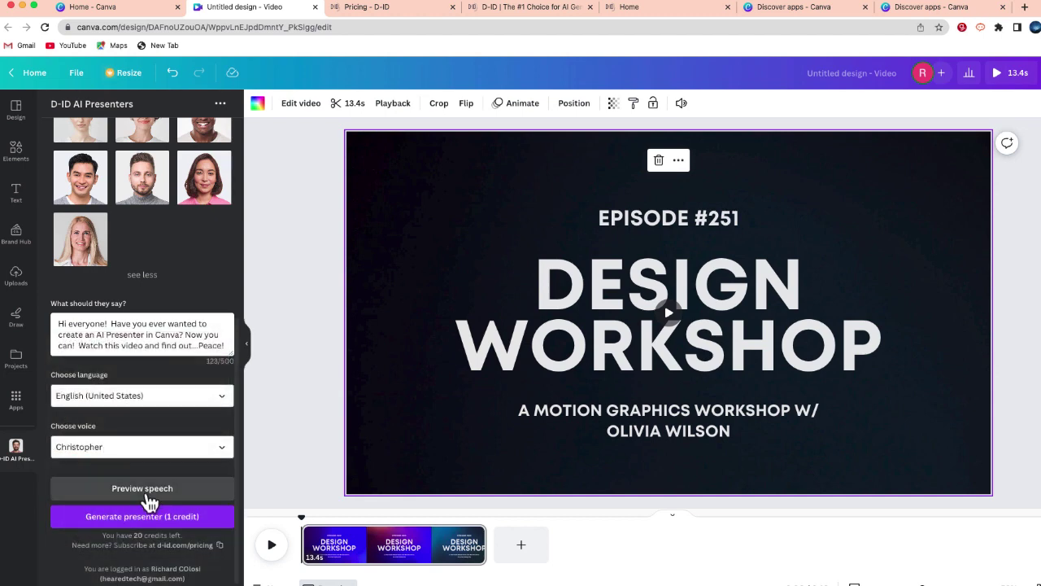
pyautogui.click(148, 493)
# Step: Generate the talking presenter video for 1 credit and add it to the slide
pyautogui.click(192, 519)
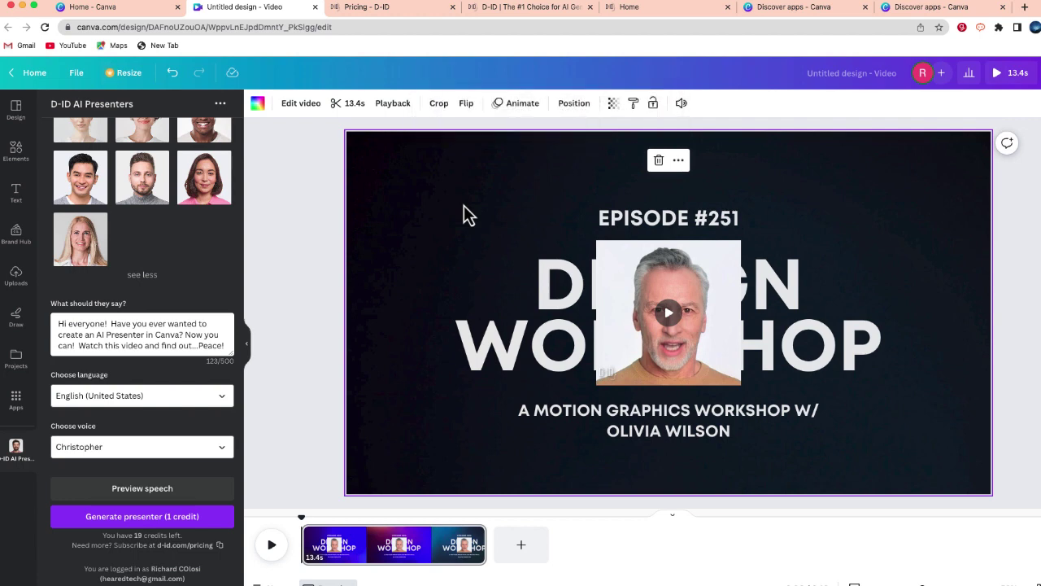
# Step: Move the presenter video to the left and shift the subtitle and EPISODE #251 right, then preview
pyautogui.moveTo(631, 283); pyautogui.dragTo(421, 219)
pyautogui.moveTo(531, 325); pyautogui.dragTo(623, 470)
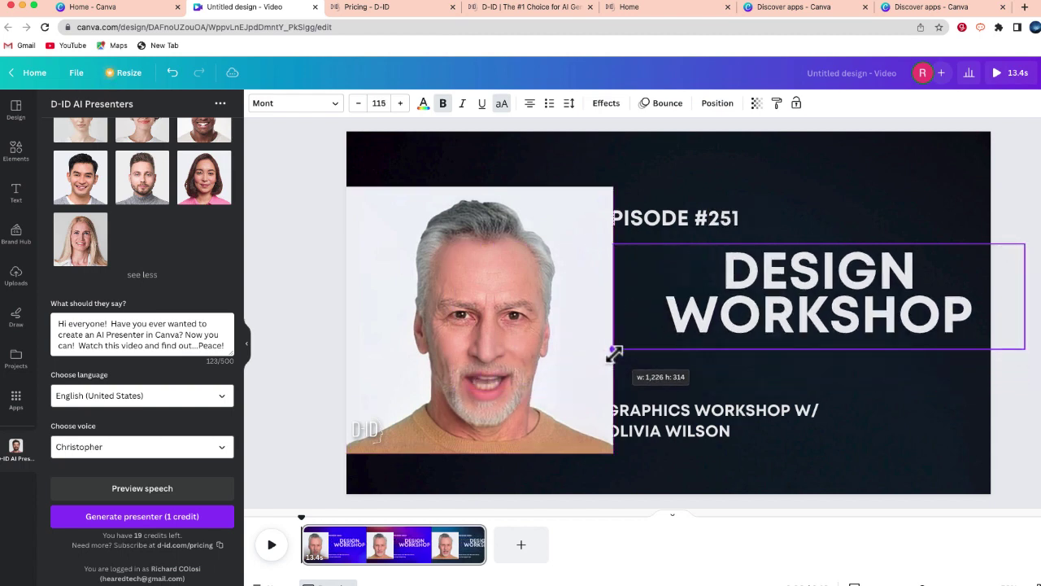
pyautogui.moveTo(691, 410); pyautogui.dragTo(773, 371)
pyautogui.moveTo(732, 227); pyautogui.dragTo(855, 226)
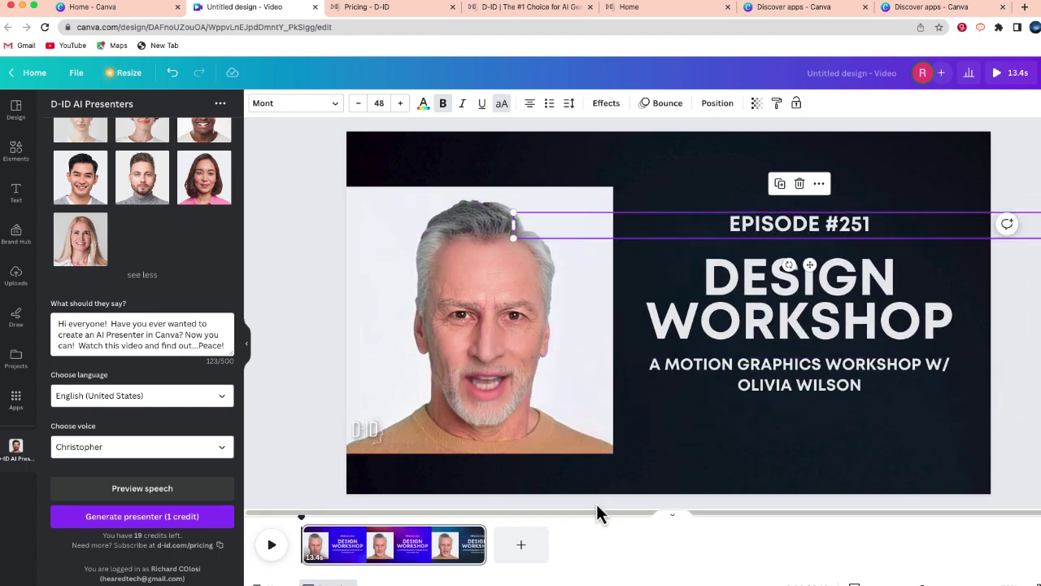
pyautogui.click(272, 545)
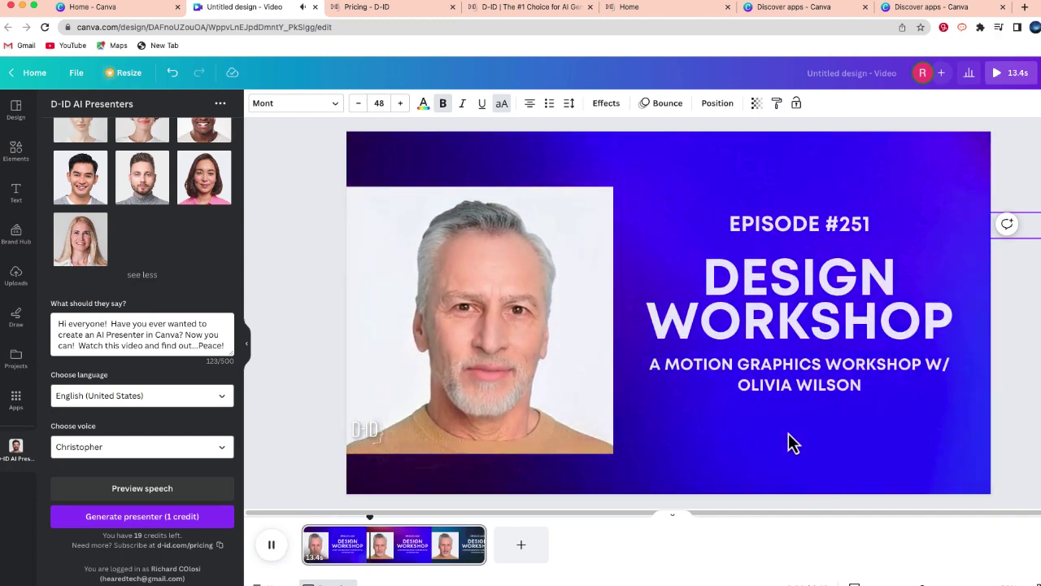
# Step: Enlarge the presenter video to nearly the full slide height
pyautogui.click(606, 446)
pyautogui.moveTo(614, 453); pyautogui.dragTo(671, 493)
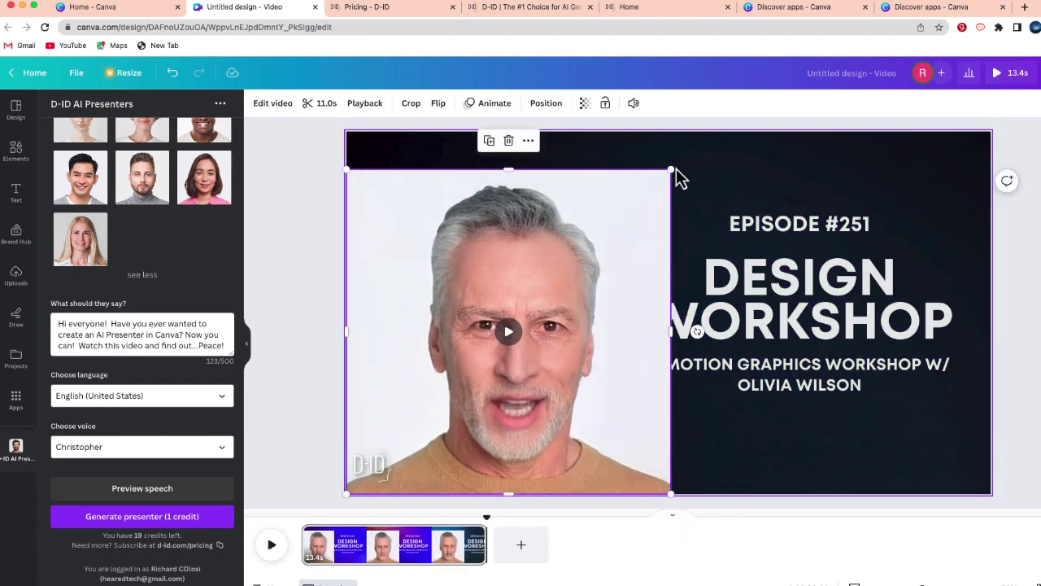
pyautogui.moveTo(676, 176); pyautogui.dragTo(683, 154)
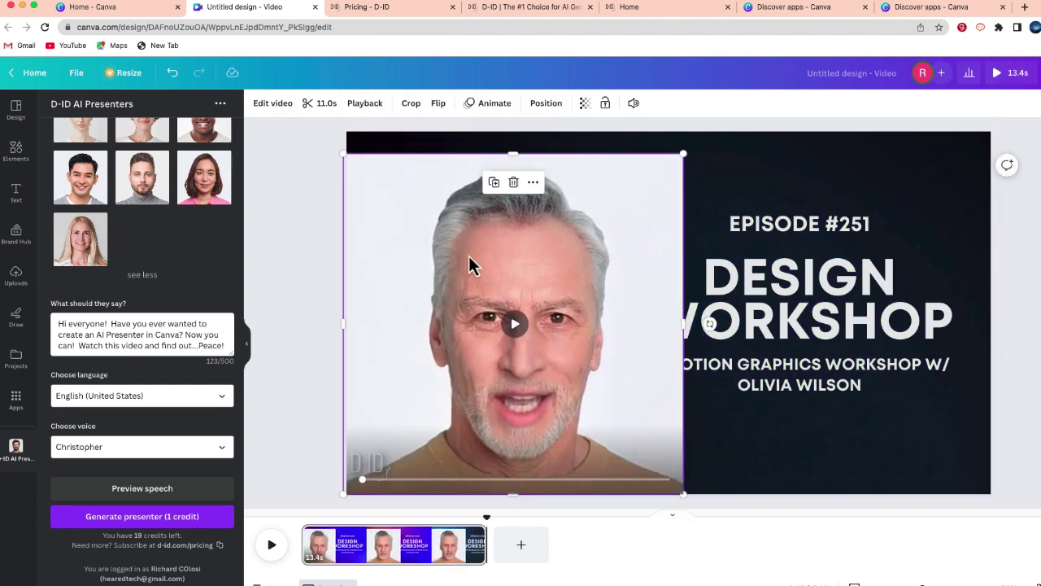
# Step: Remove the presenter video's white background with Background Remover and play the slide to check
pyautogui.click(269, 104)
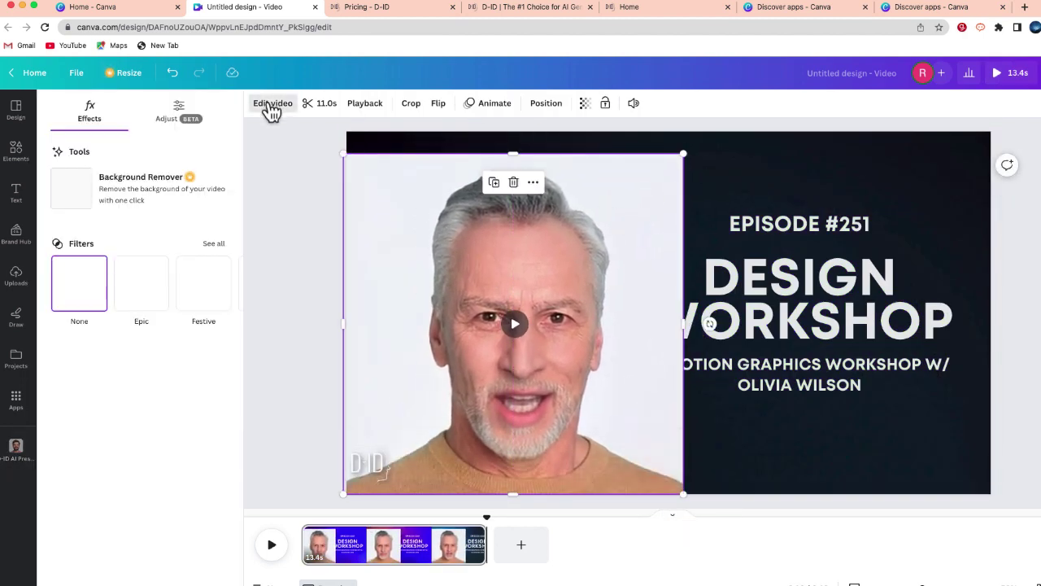
pyautogui.click(151, 197)
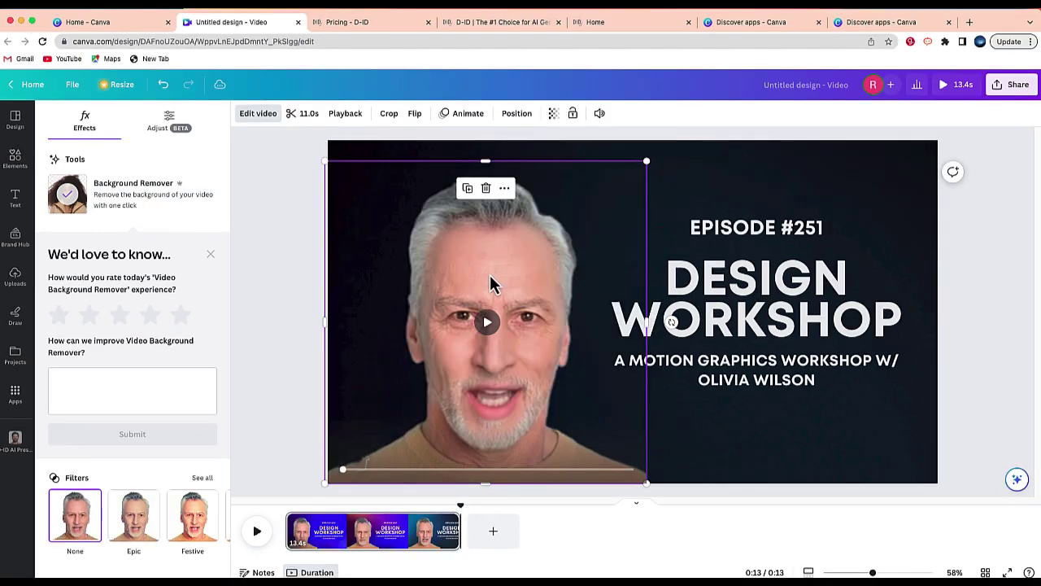
pyautogui.click(260, 533)
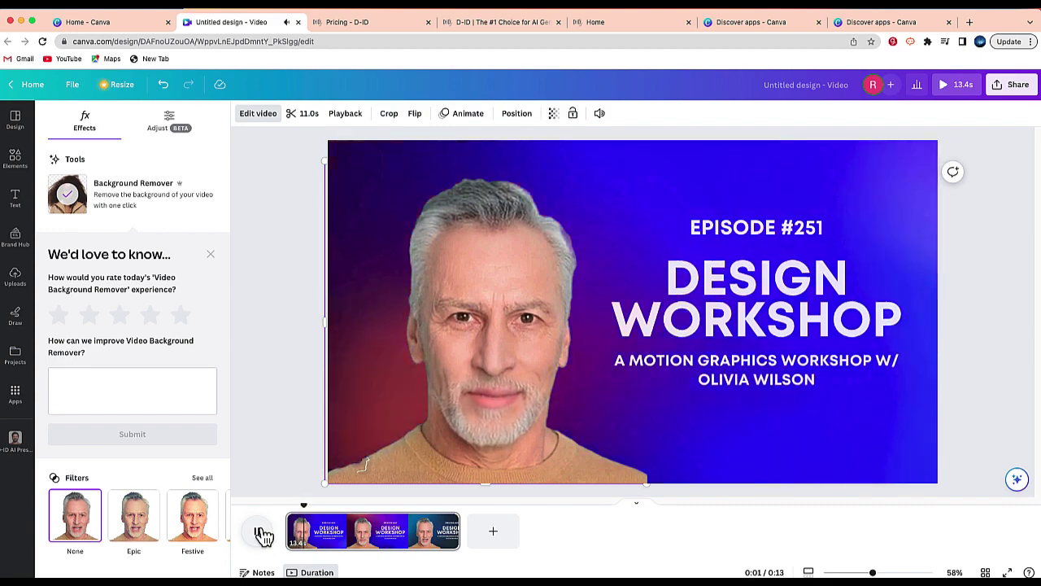